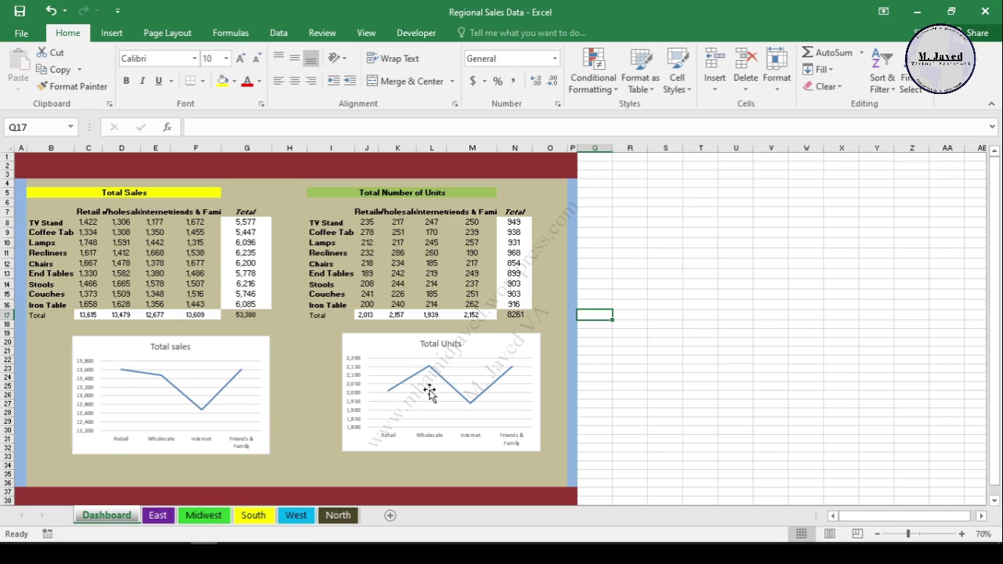
# Step: Review the sale price and unit tables on the East, Midwest and South sheets and the totals on the Dashboard
pyautogui.click(158, 515)
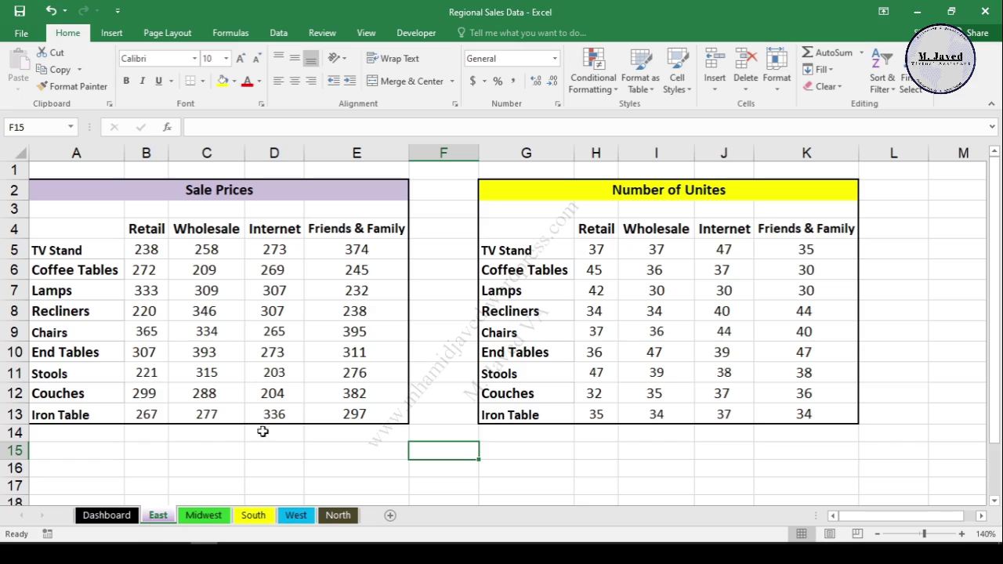
pyautogui.click(203, 515)
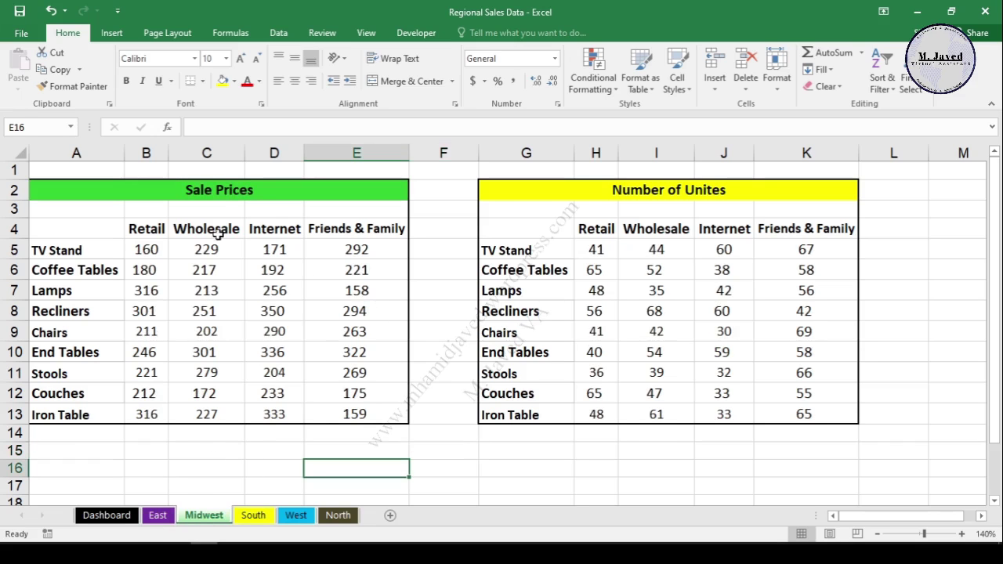
pyautogui.click(253, 515)
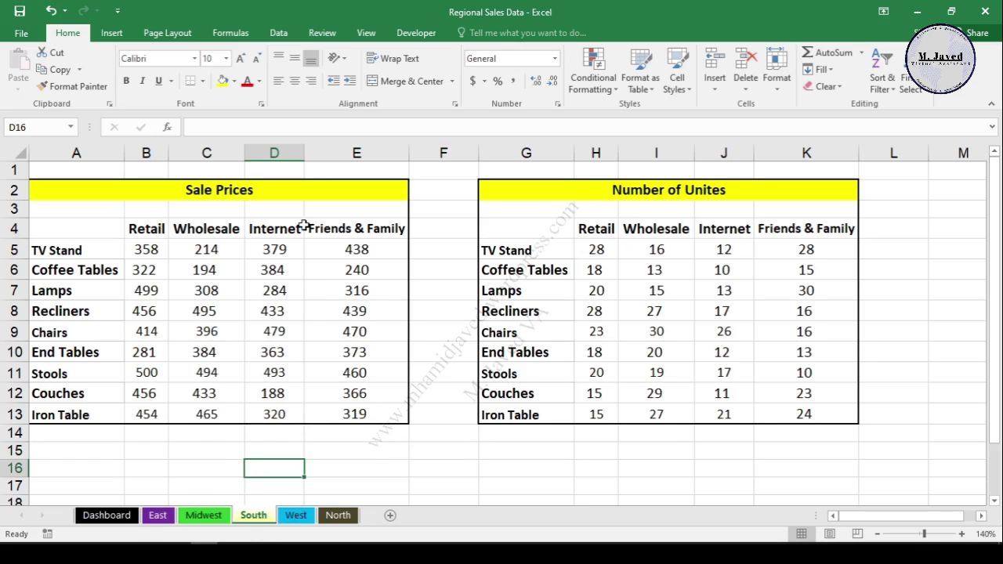
pyautogui.click(119, 515)
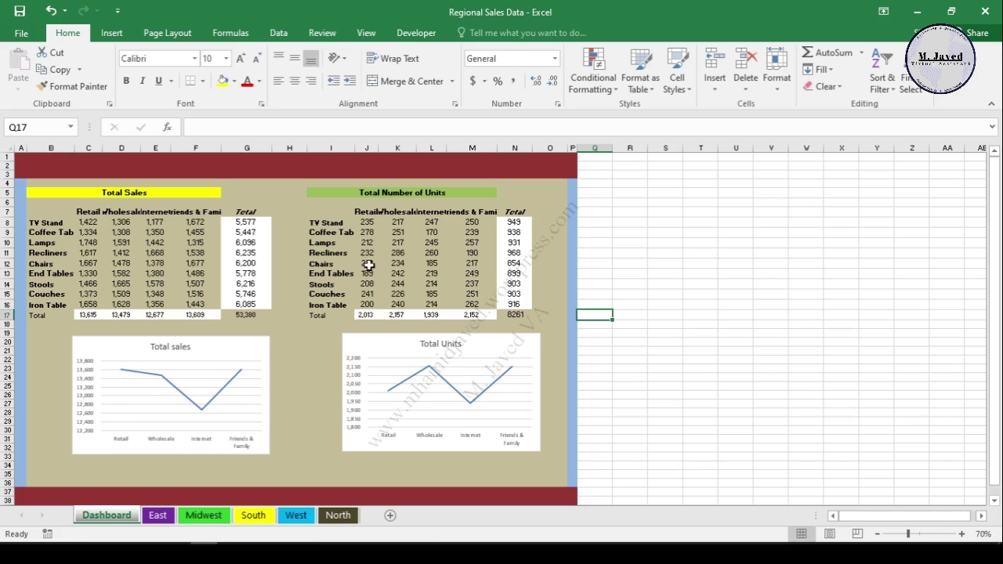
# Step: Examine where the Retail column sits on the West sheet and the Lamps rows sit in both North tables
pyautogui.click(296, 516)
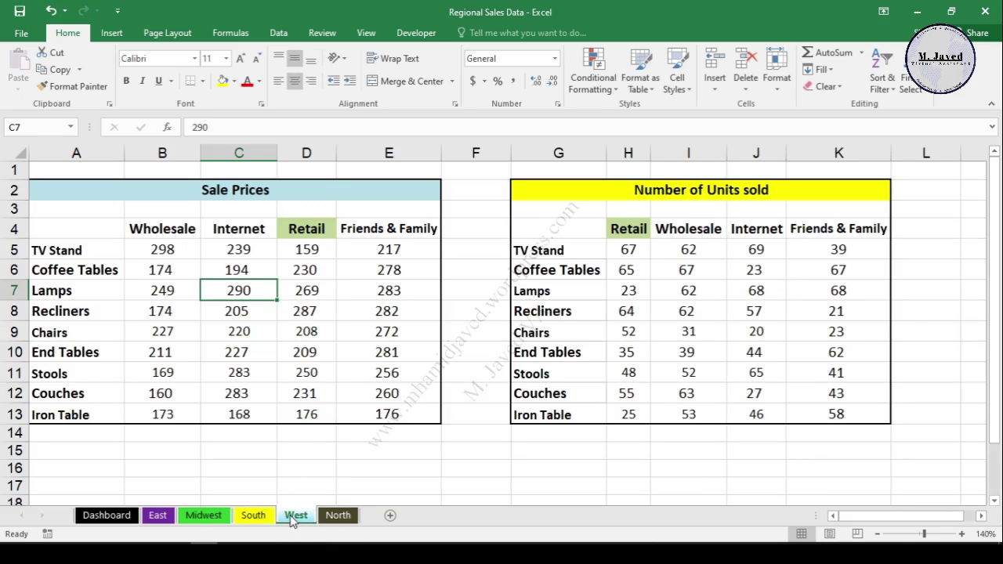
pyautogui.click(300, 231)
pyautogui.moveTo(306, 231); pyautogui.dragTo(306, 411)
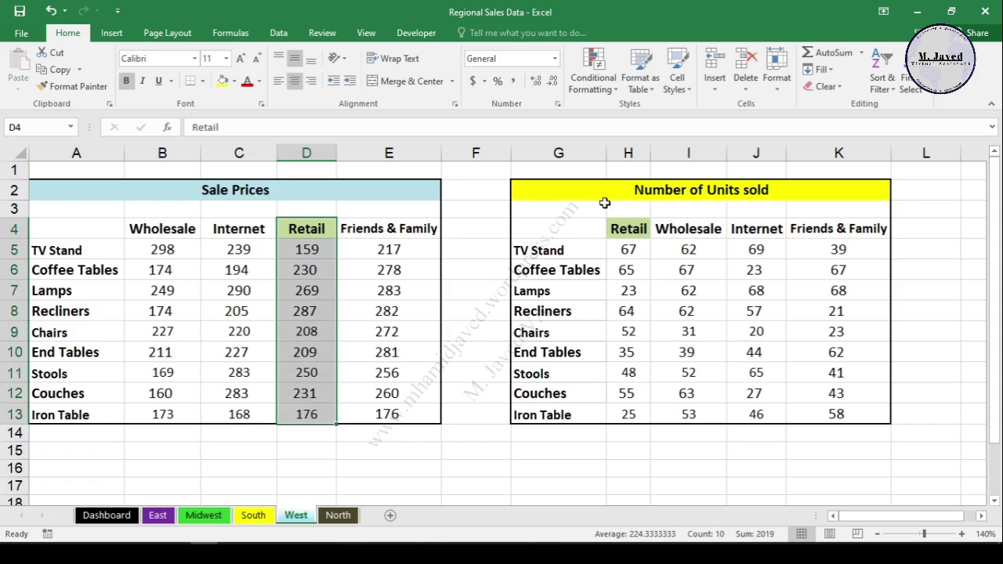
pyautogui.click(338, 515)
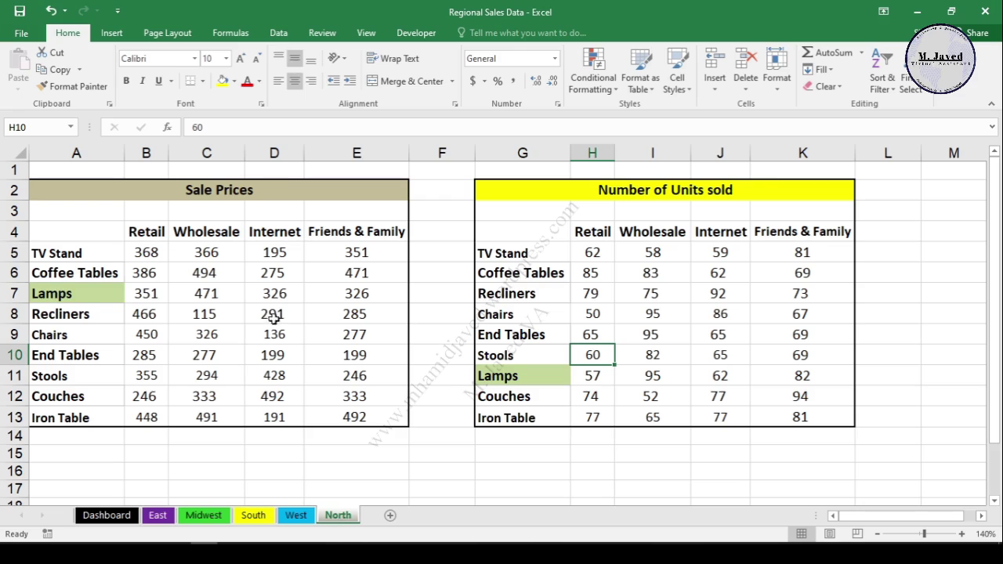
pyautogui.click(14, 293)
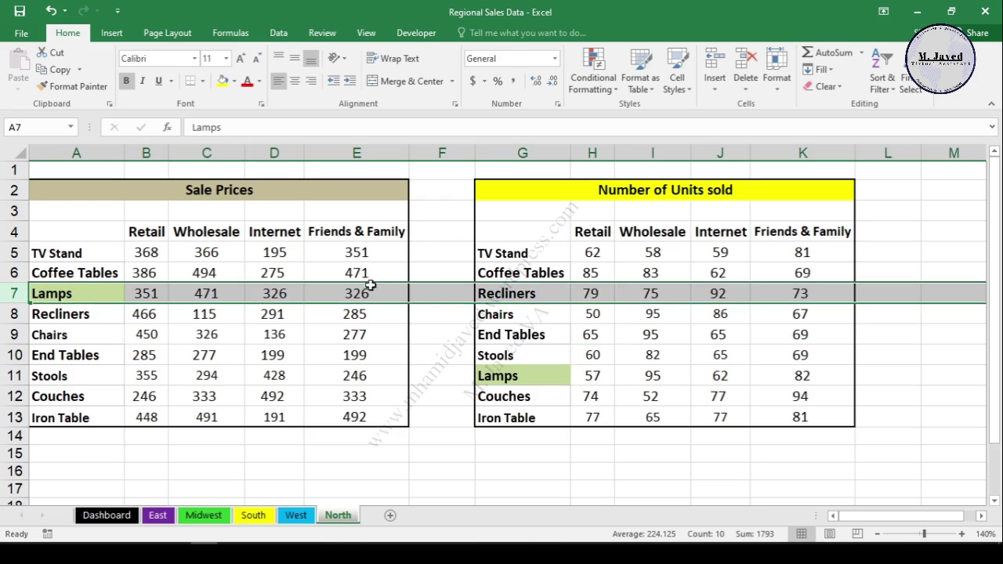
pyautogui.moveTo(516, 382); pyautogui.dragTo(568, 378)
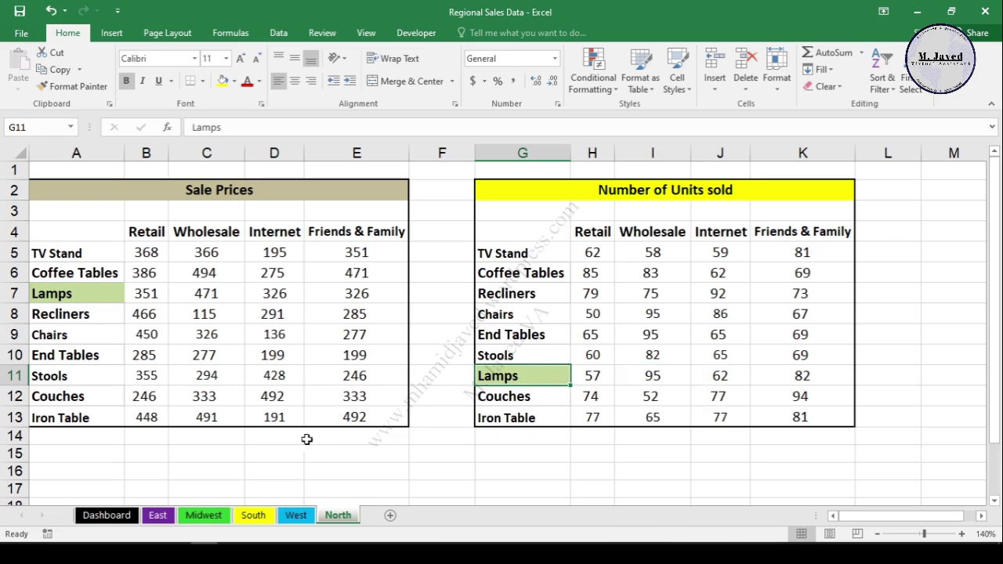
# Step: Check the Retail column and Lamps row positions on the East, Midwest and South sheets
pyautogui.click(159, 514)
pyautogui.moveTo(147, 229); pyautogui.dragTo(149, 391)
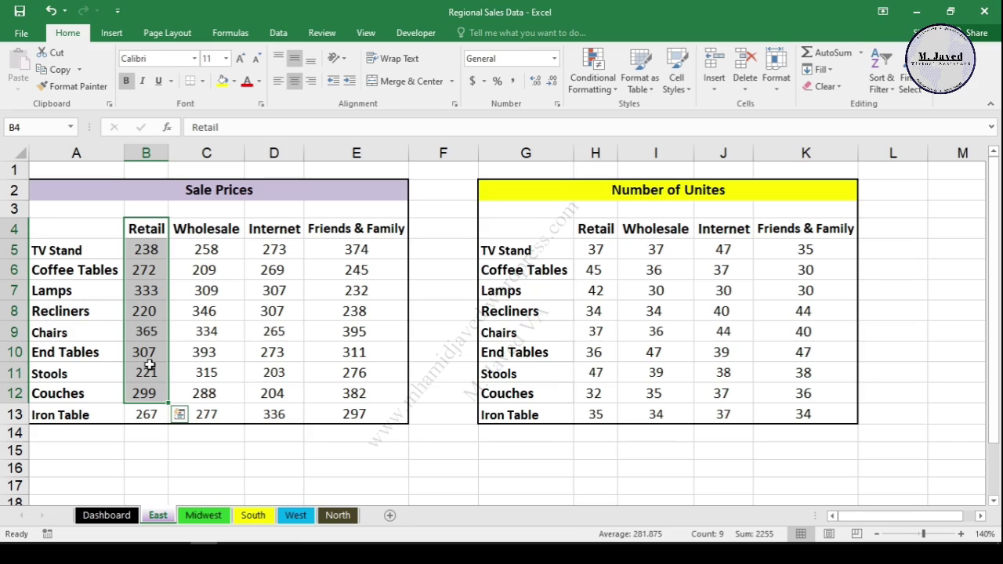
pyautogui.click(13, 290)
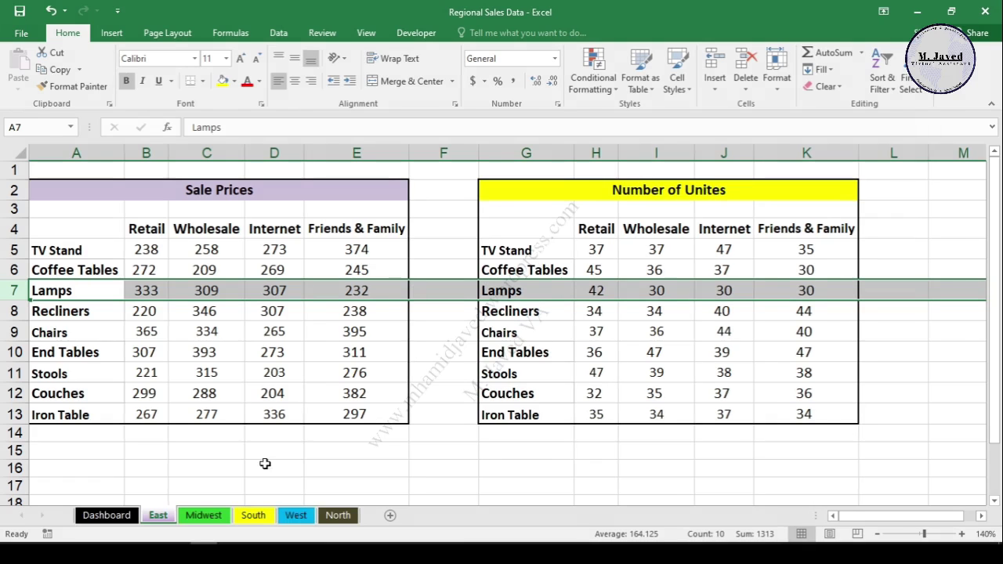
pyautogui.click(204, 515)
pyautogui.moveTo(146, 226); pyautogui.dragTo(155, 412)
pyautogui.click(19, 290)
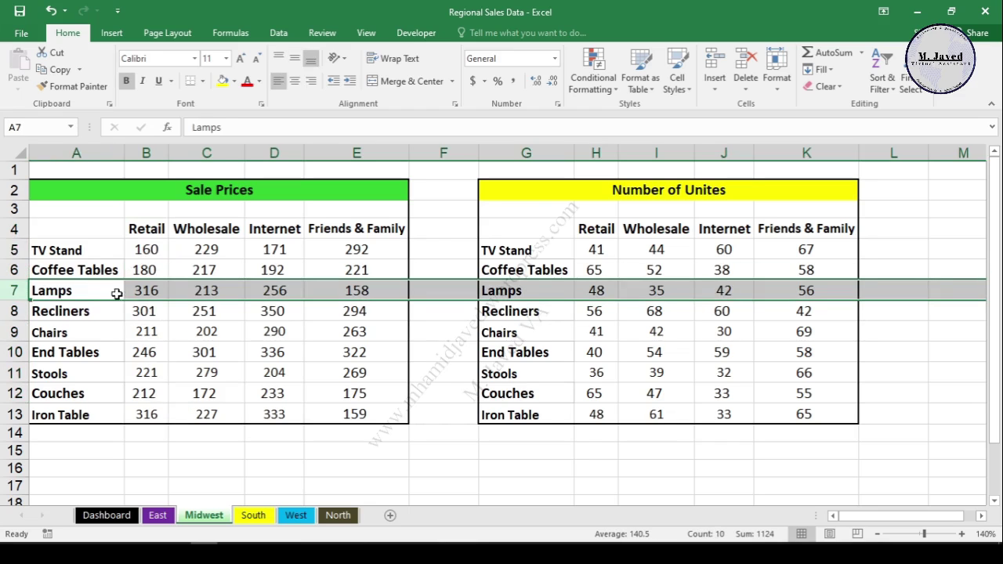
pyautogui.click(253, 515)
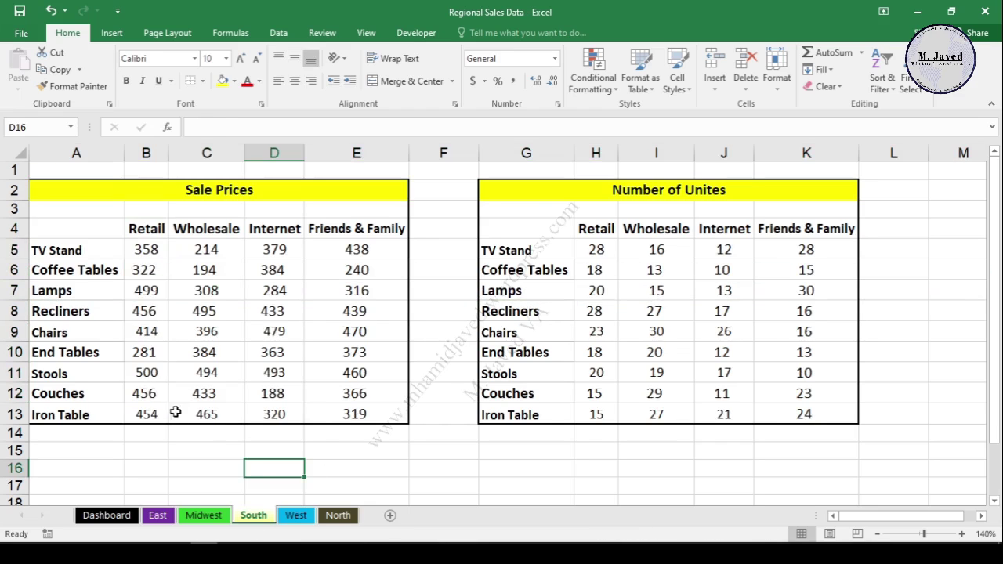
pyautogui.moveTo(140, 232); pyautogui.dragTo(145, 352)
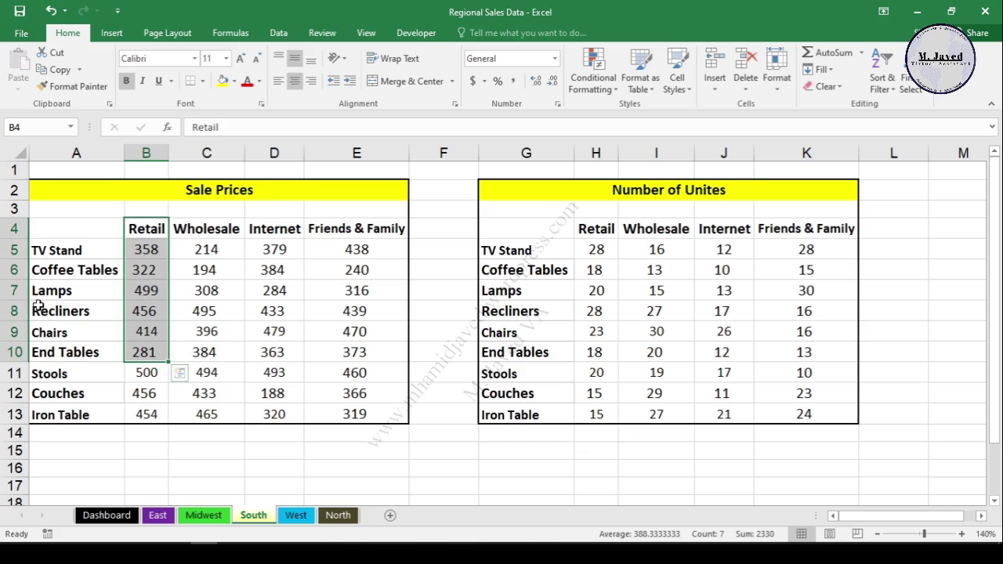
pyautogui.click(14, 290)
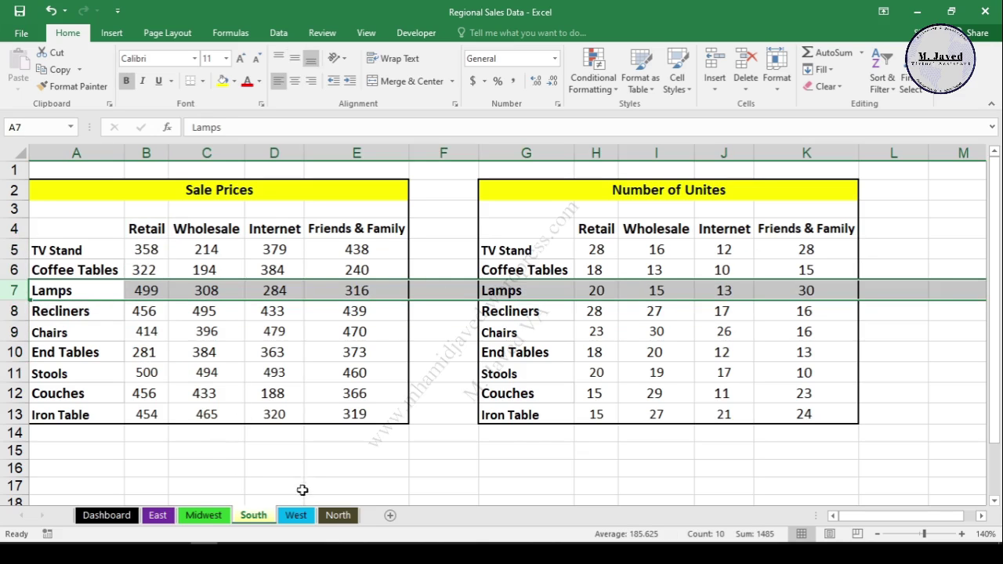
# Step: Compare the Retail column and Lamps row positions on the West and North sheets, including North's units table
pyautogui.click(292, 518)
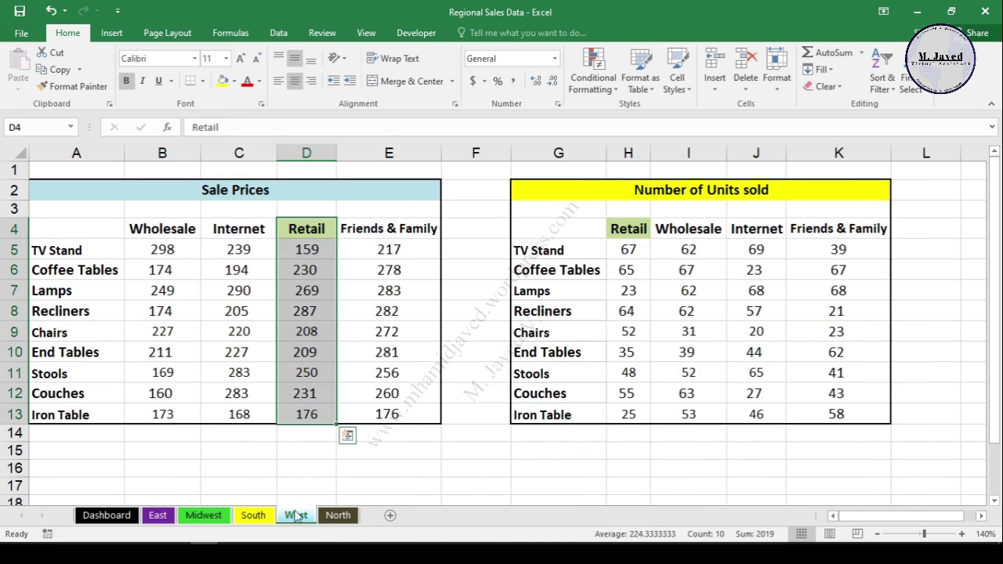
pyautogui.click(308, 232)
pyautogui.click(304, 311)
pyautogui.moveTo(307, 227); pyautogui.dragTo(307, 333)
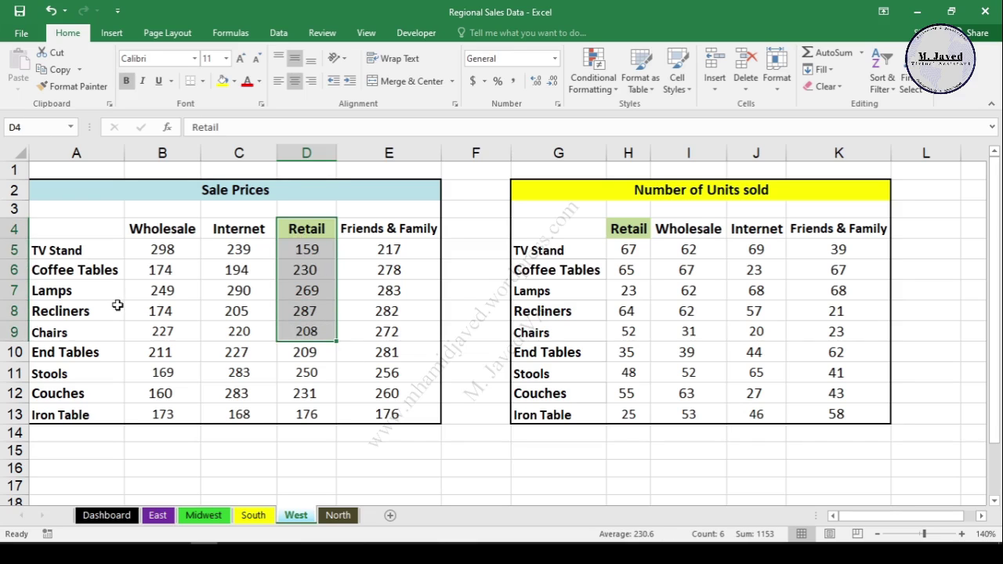
pyautogui.click(16, 290)
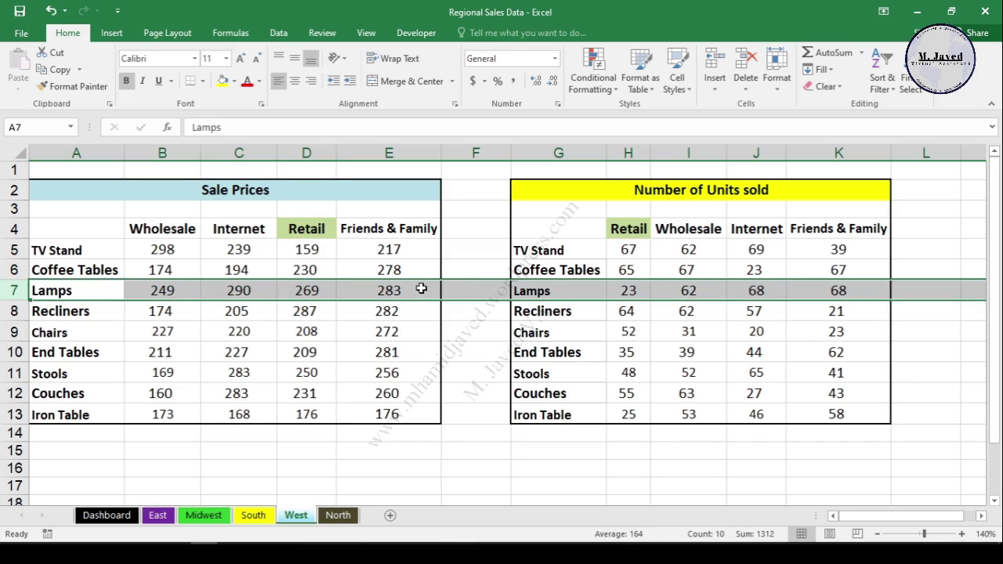
pyautogui.click(338, 515)
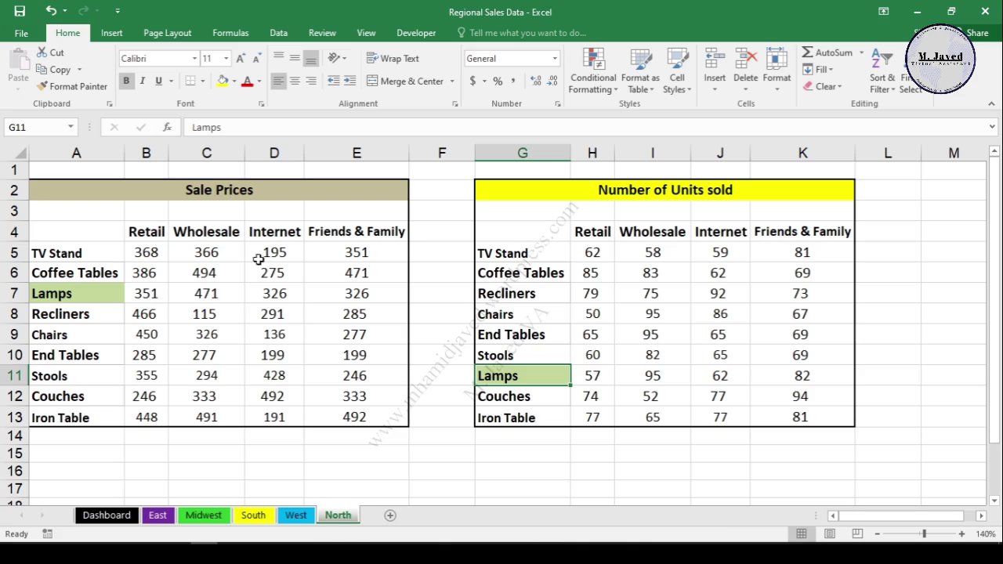
pyautogui.moveTo(146, 231); pyautogui.dragTo(146, 316)
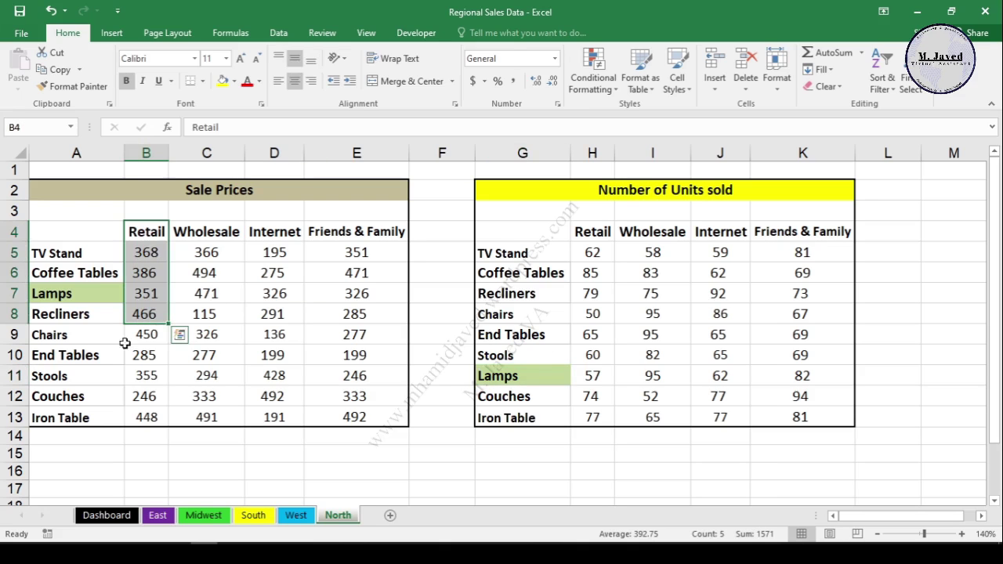
pyautogui.click(23, 294)
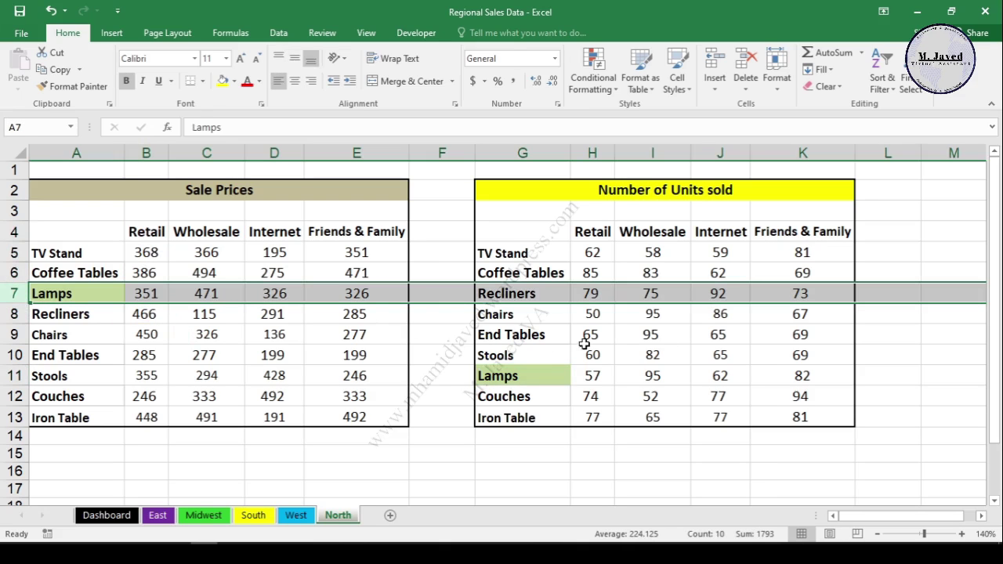
pyautogui.click(567, 396)
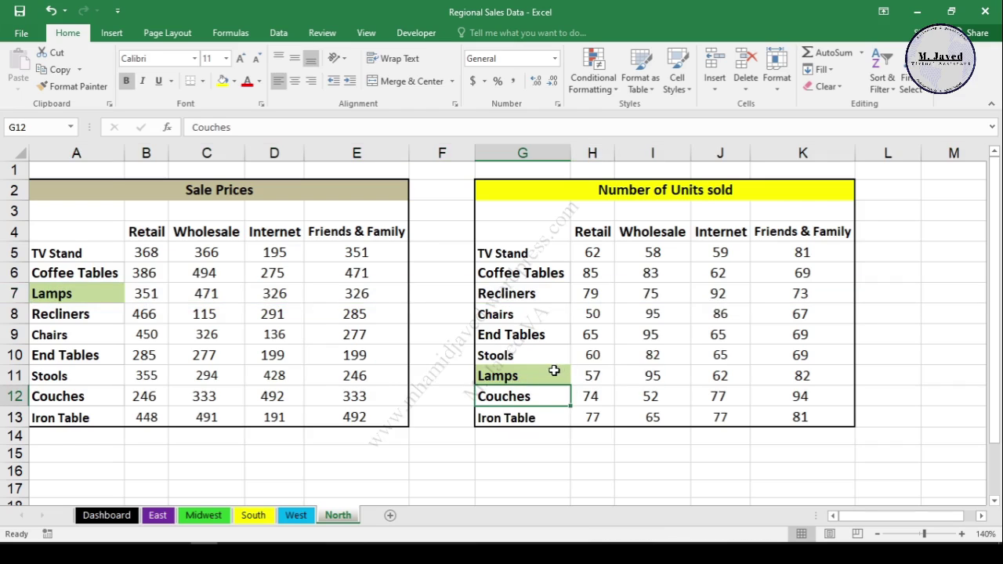
pyautogui.moveTo(532, 374); pyautogui.dragTo(794, 379)
pyautogui.click(640, 410)
# Step: Insert blank cells at G7:K7 in North's Number of Units sold table, shifting the existing cells down
pyautogui.moveTo(514, 296); pyautogui.dragTo(795, 294)
pyautogui.rightClick(695, 302)
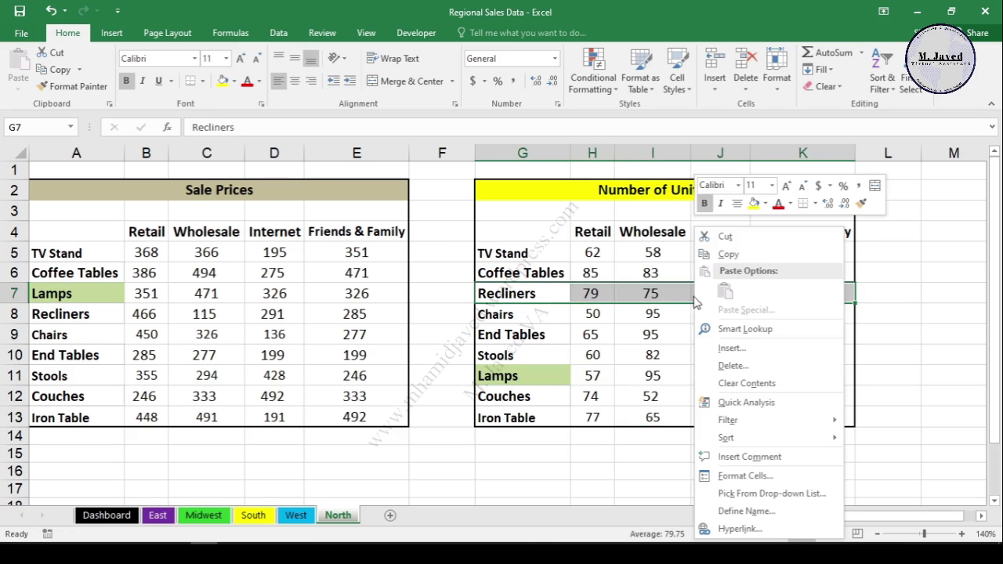
pyautogui.click(754, 350)
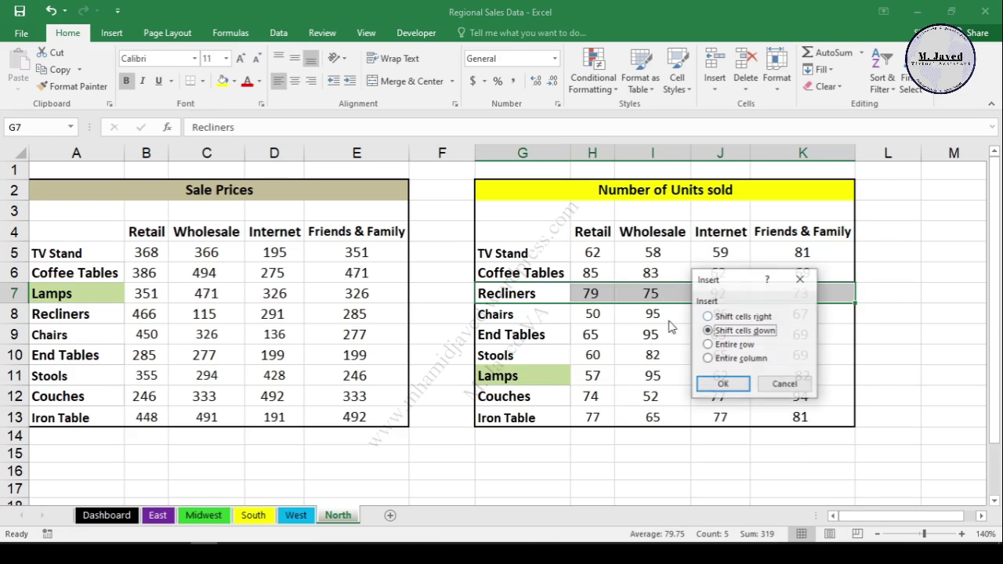
pyautogui.click(722, 382)
# Step: Move the Lamps units row into G7:K7 and delete the emptied cells G12:K12, shifting cells up
pyautogui.moveTo(549, 388); pyautogui.dragTo(721, 299)
pyautogui.moveTo(539, 401); pyautogui.dragTo(810, 405)
pyautogui.rightClick(717, 399)
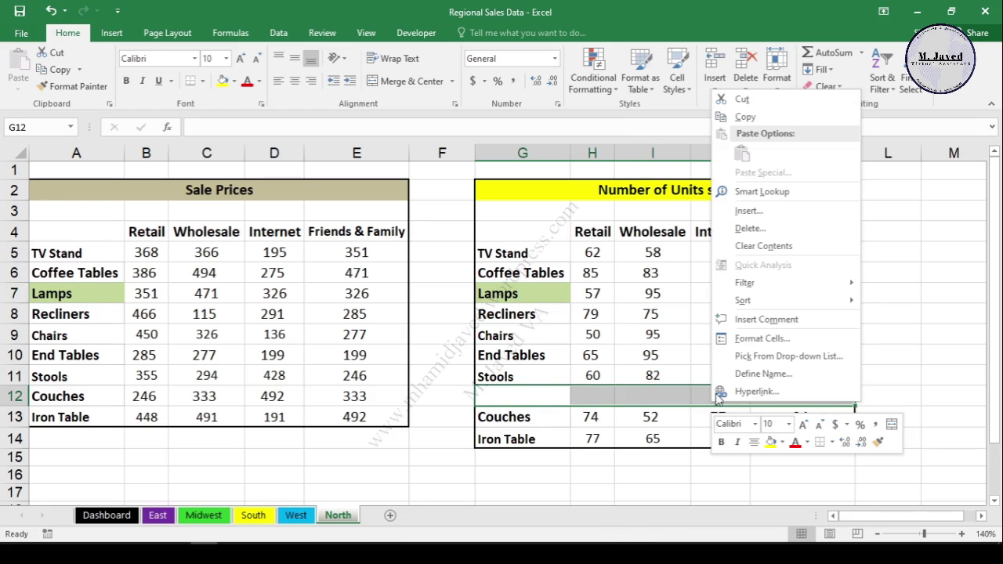
pyautogui.click(784, 228)
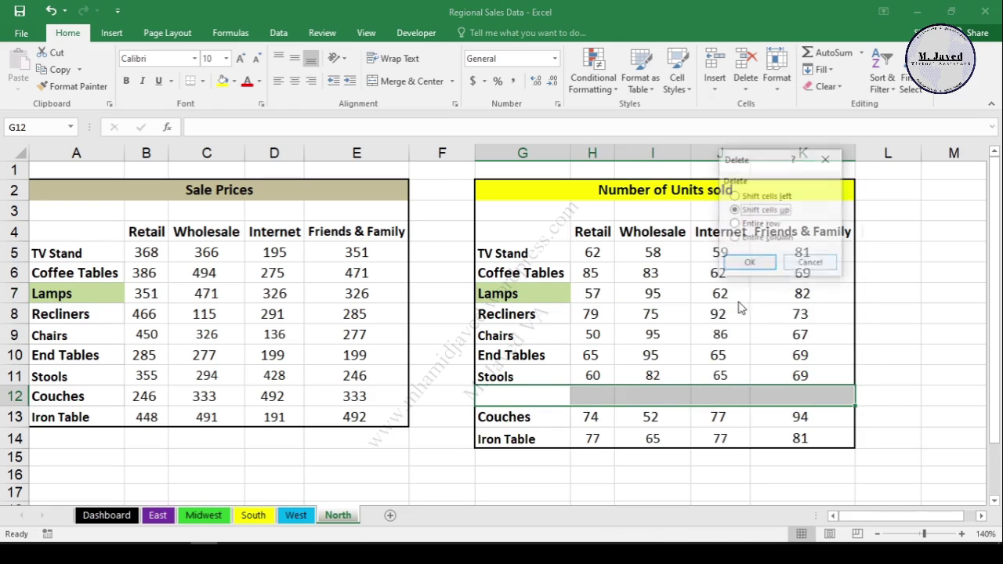
pyautogui.click(749, 264)
# Step: Check the alignment of the Lamps data in row 7 on the North sheet against the West sheet
pyautogui.click(52, 296)
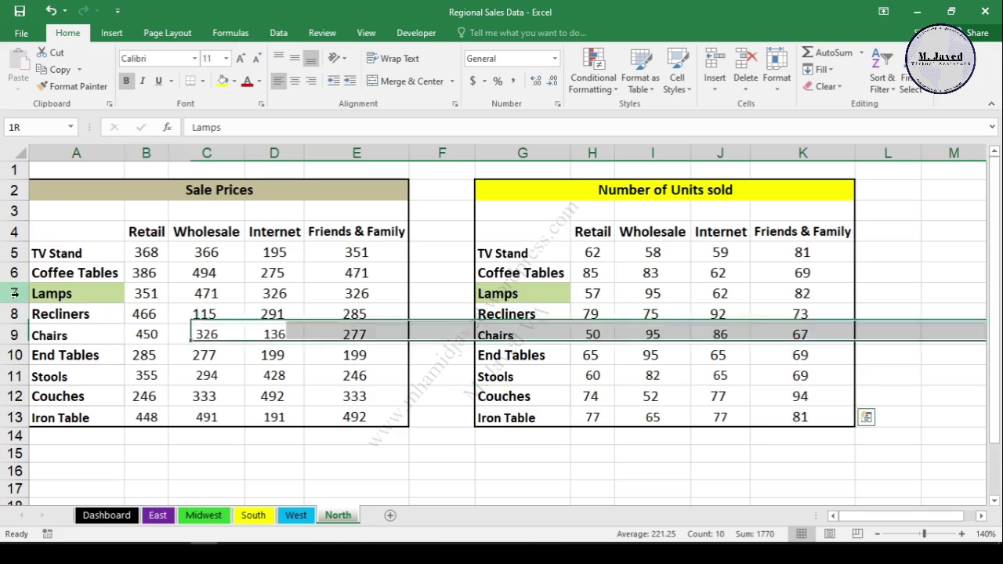
pyautogui.hotkey('shift', 'space')
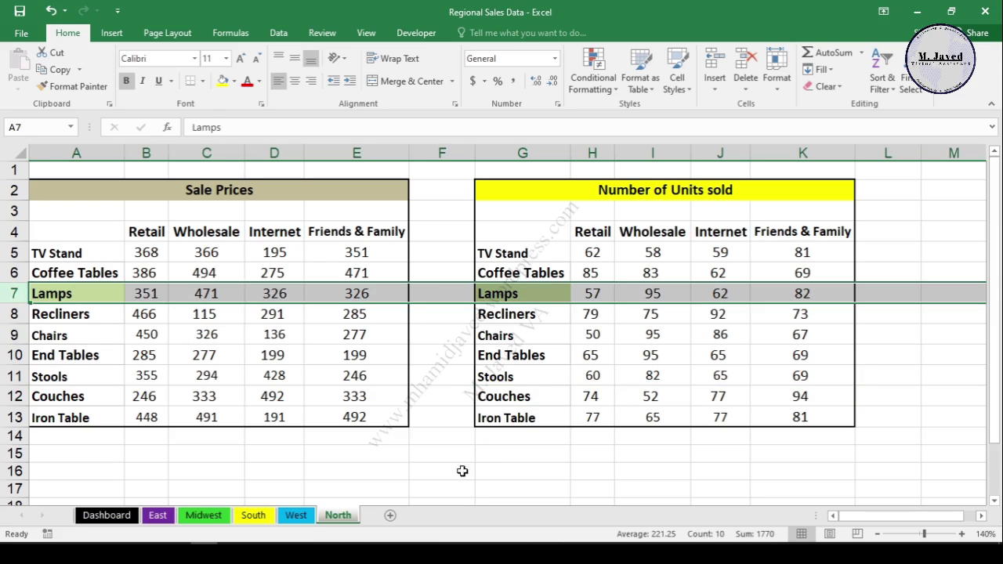
pyautogui.click(295, 515)
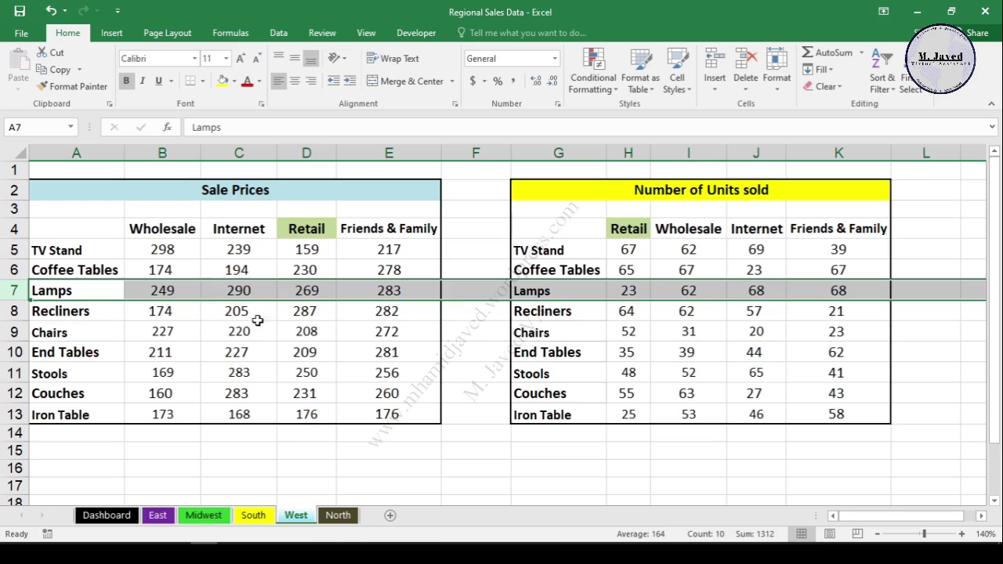
pyautogui.click(338, 515)
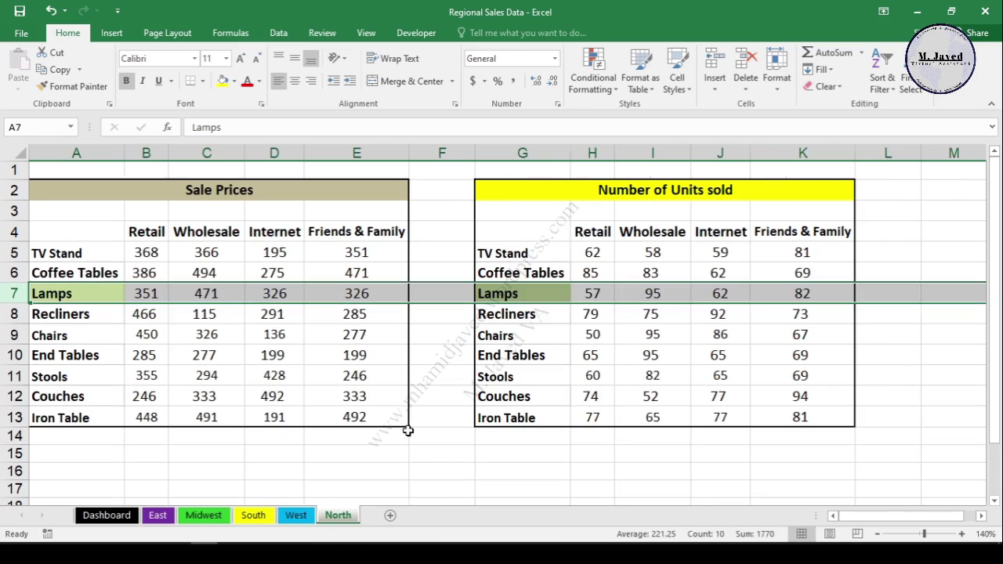
# Step: Undo the cell deletion, the Lamps row move and the cell insertion in North's Number of Units sold table
pyautogui.click(603, 358)
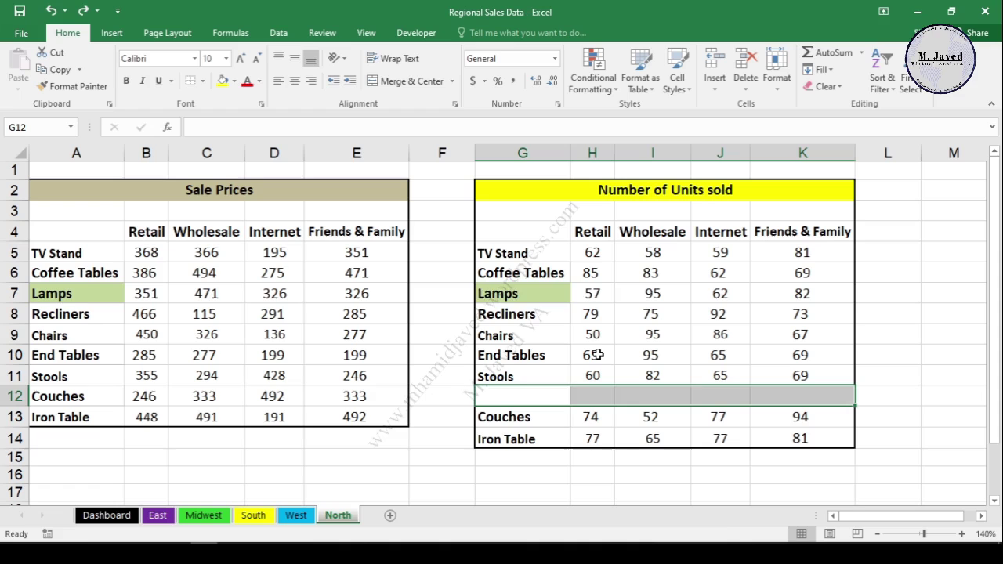
pyautogui.hotkey('ctrl', 'v')
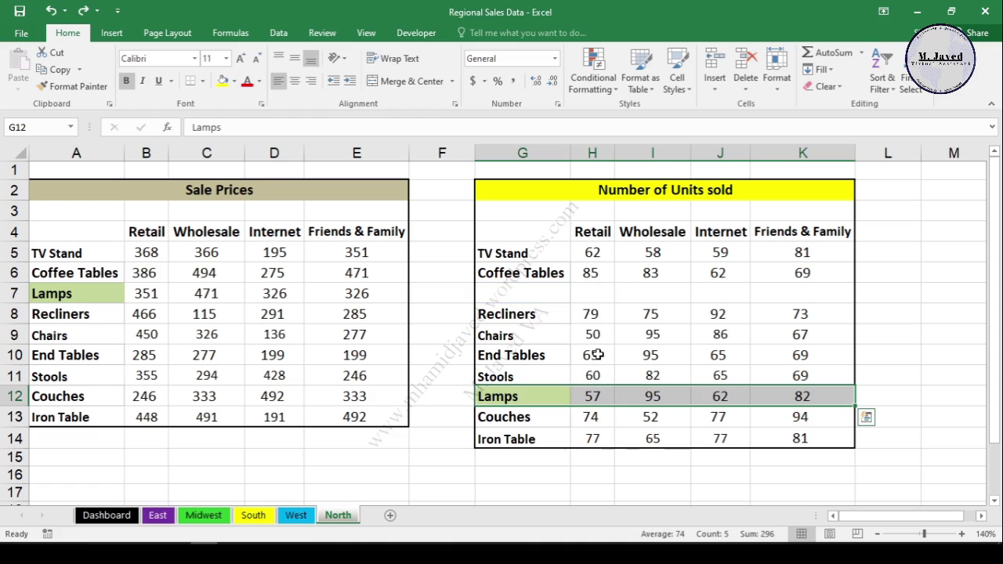
pyautogui.hotkey('ctrl', 'z')
pyautogui.click(637, 394)
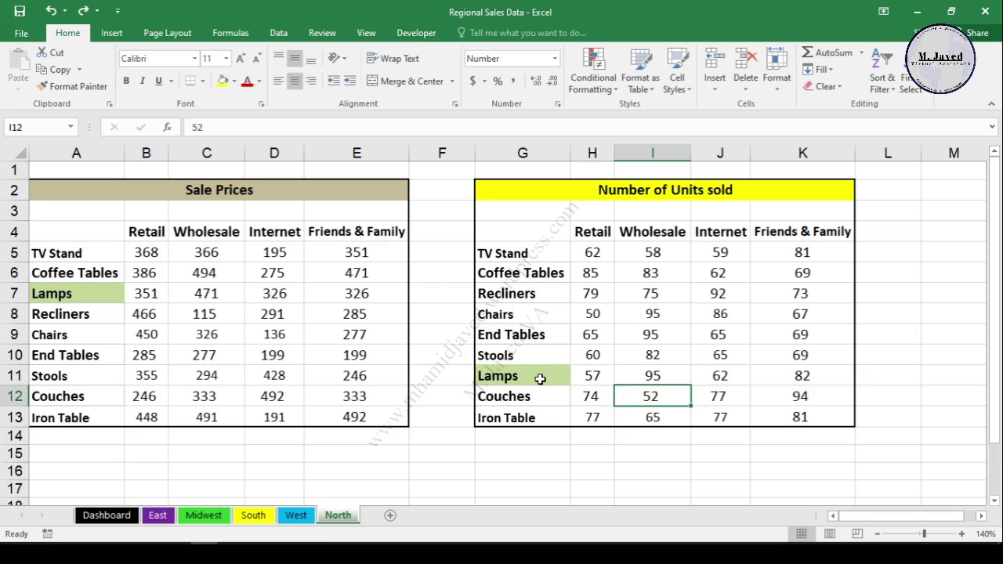
# Step: Try to move North's Lamps units row G11:K11 onto G7:K7 by replacing the existing data, and undo the move
pyautogui.moveTo(523, 378); pyautogui.dragTo(782, 376)
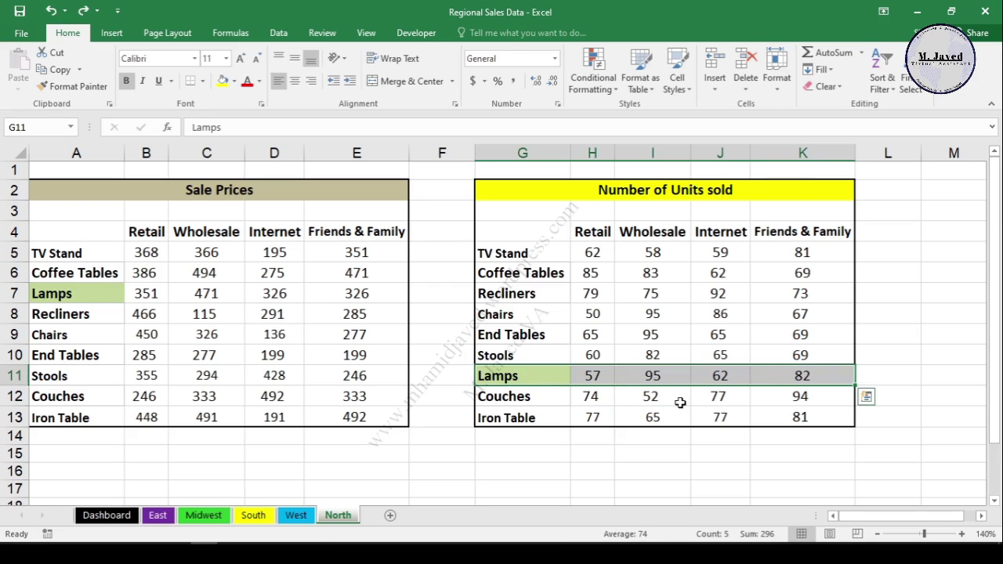
pyautogui.moveTo(682, 370); pyautogui.dragTo(670, 296)
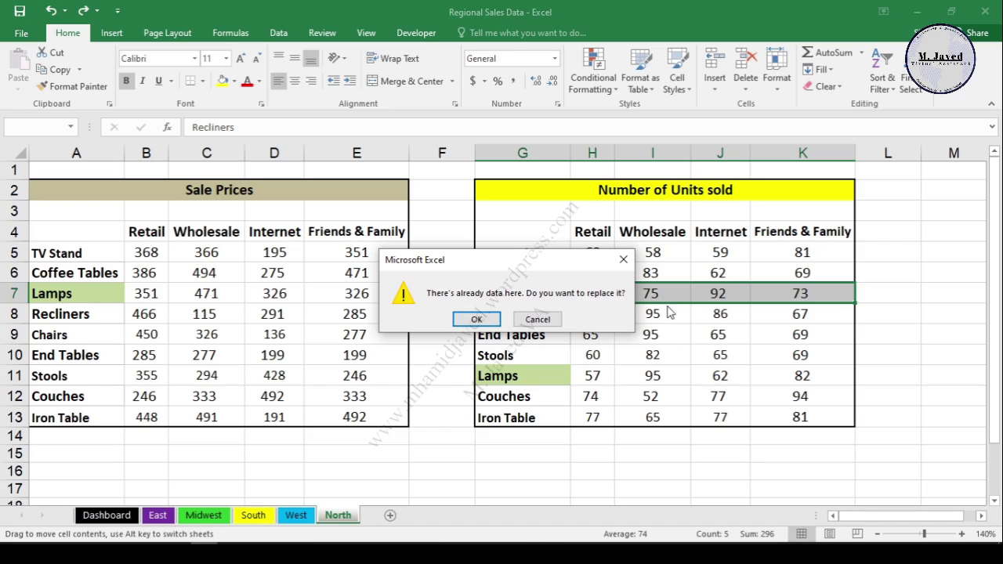
pyautogui.click(477, 321)
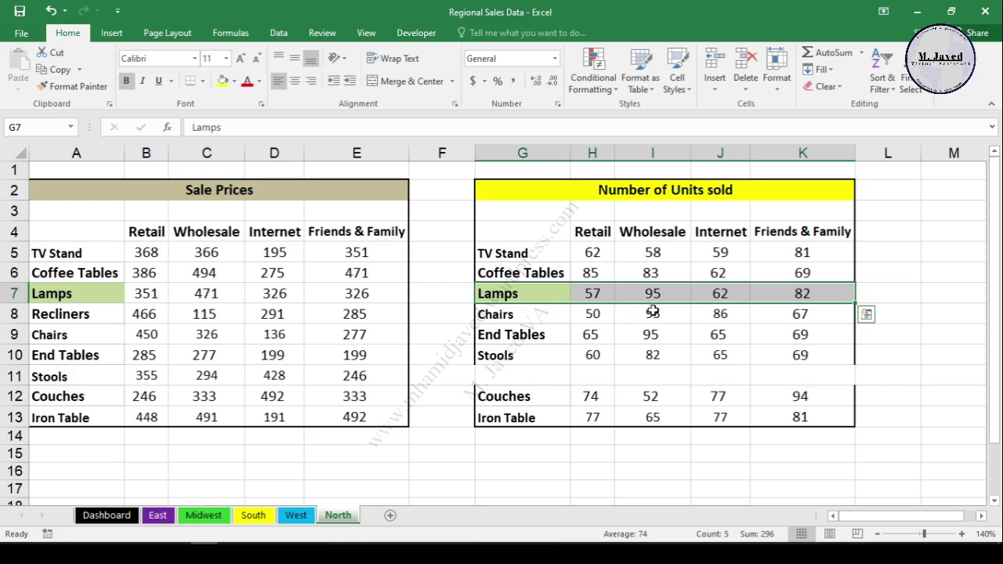
pyautogui.hotkey('ctrl', 'z')
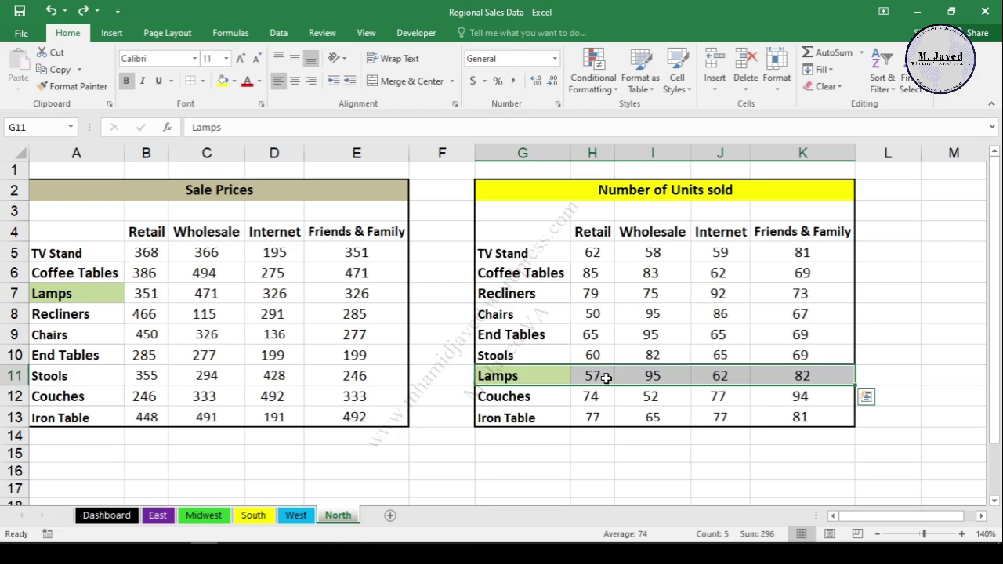
pyautogui.click(598, 335)
pyautogui.click(651, 415)
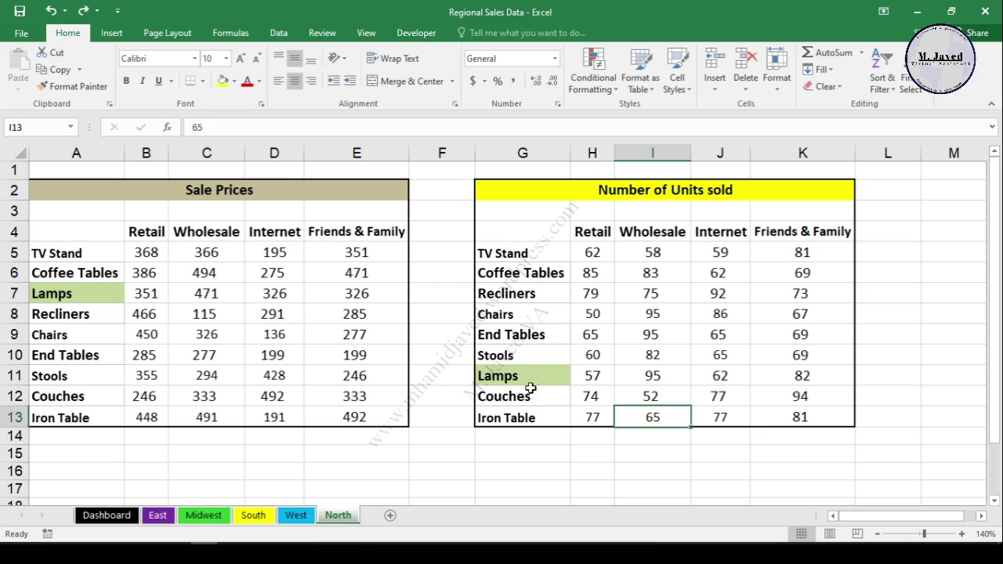
# Step: Move North's Lamps units row G11:K11 to G7:K7, inserting it between Coffee Tables and Recliners without overwriting any data
pyautogui.moveTo(505, 375); pyautogui.dragTo(806, 376)
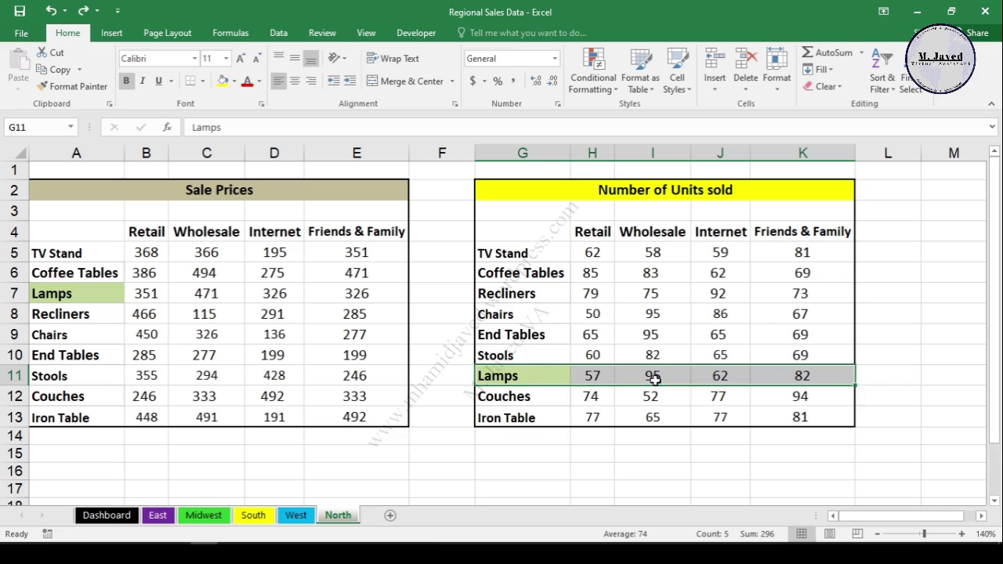
pyautogui.moveTo(624, 379); pyautogui.dragTo(633, 287)
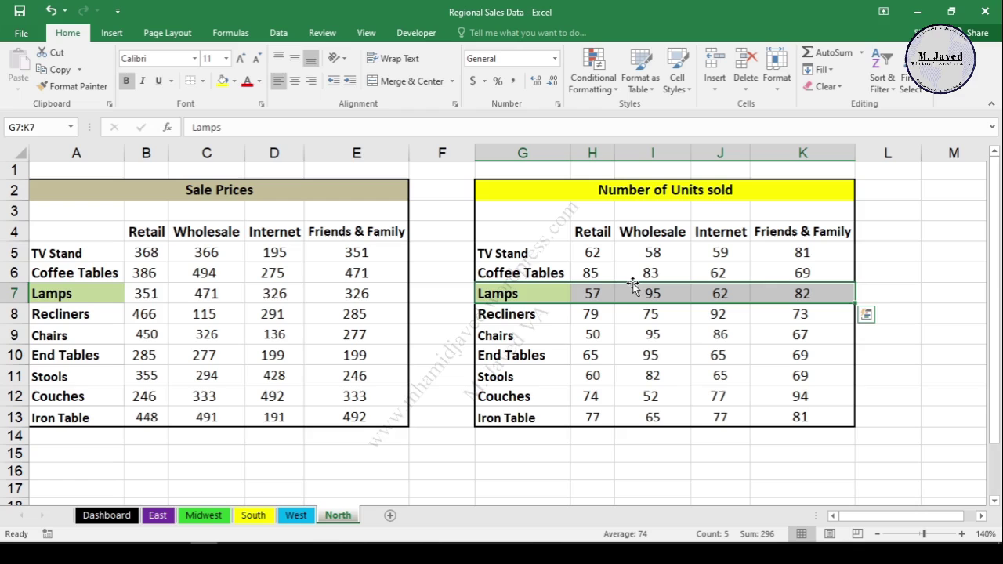
pyautogui.click(655, 358)
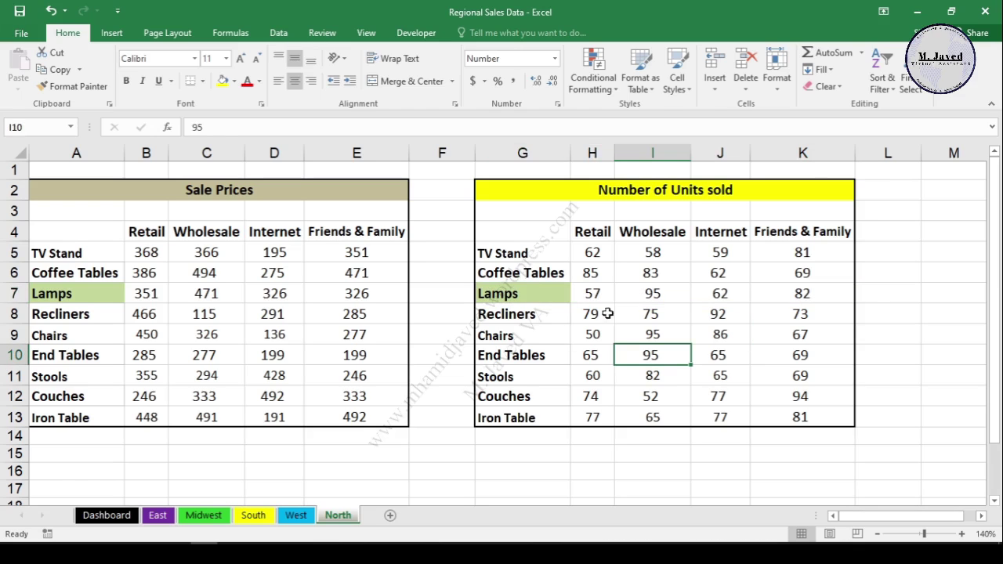
pyautogui.click(14, 293)
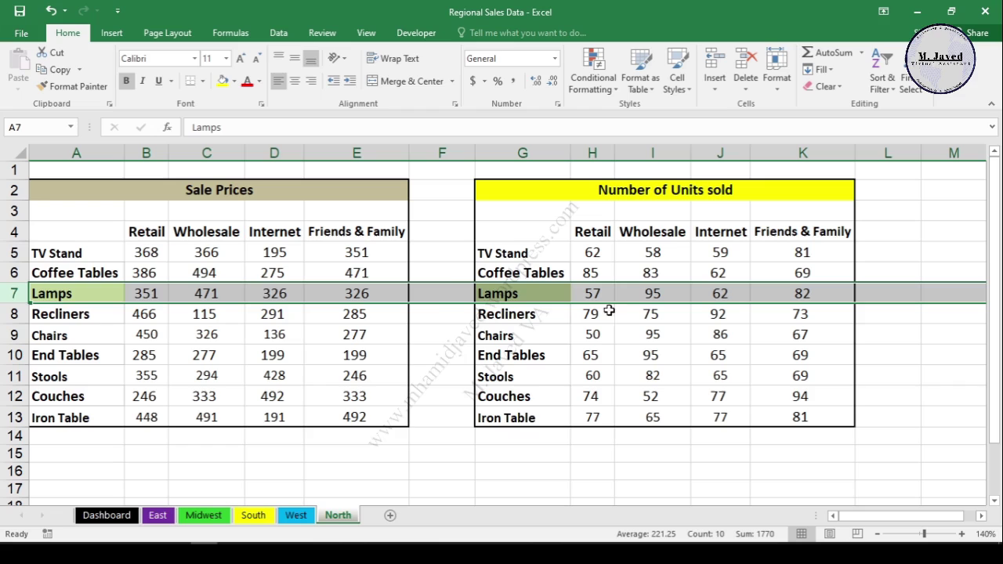
pyautogui.click(574, 355)
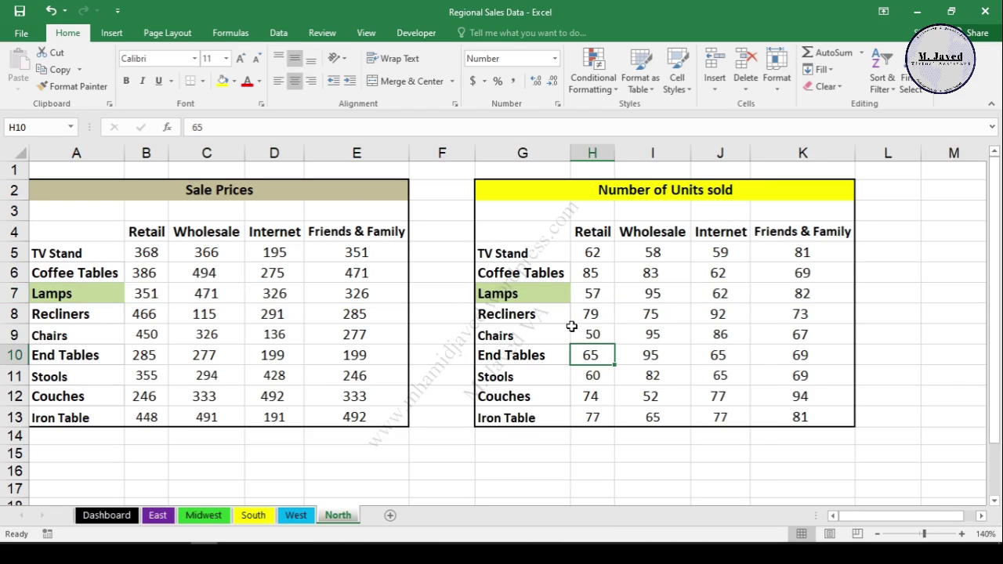
# Step: On the West sheet, move the Sale Prices Retail column D4:D13 to B4:B13, inserting it before Wholesale
pyautogui.click(296, 515)
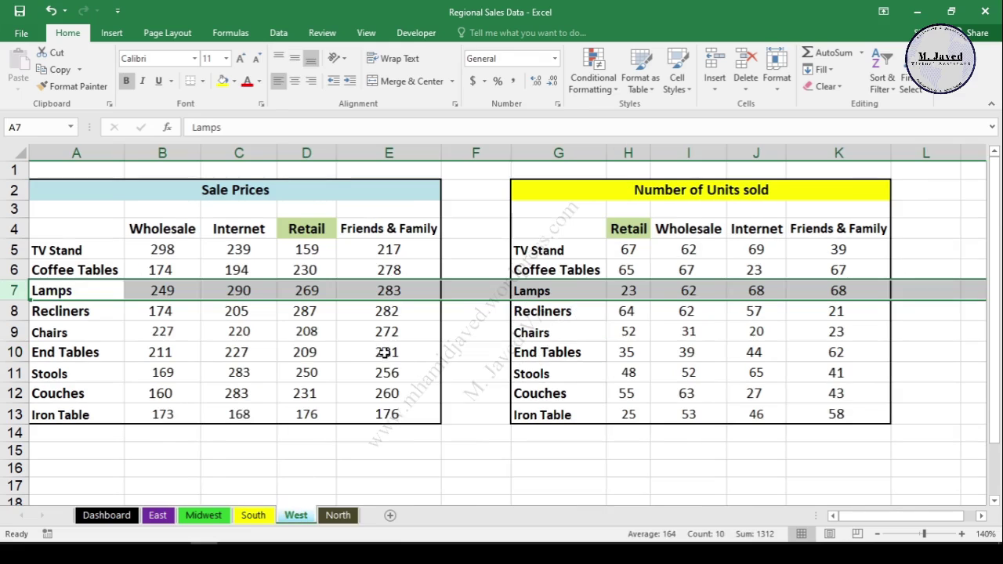
pyautogui.click(310, 352)
pyautogui.click(306, 231)
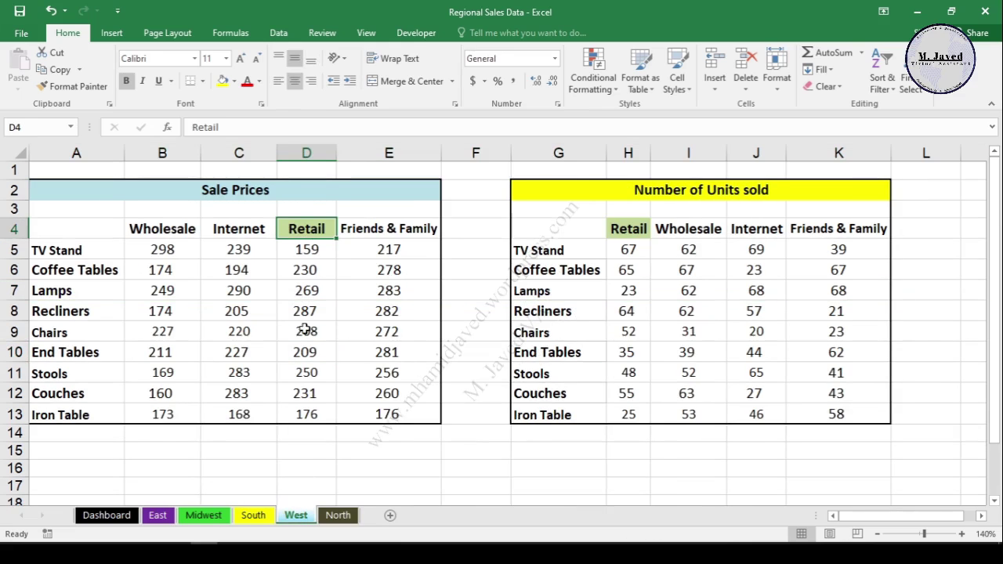
pyautogui.moveTo(306, 229); pyautogui.dragTo(302, 408)
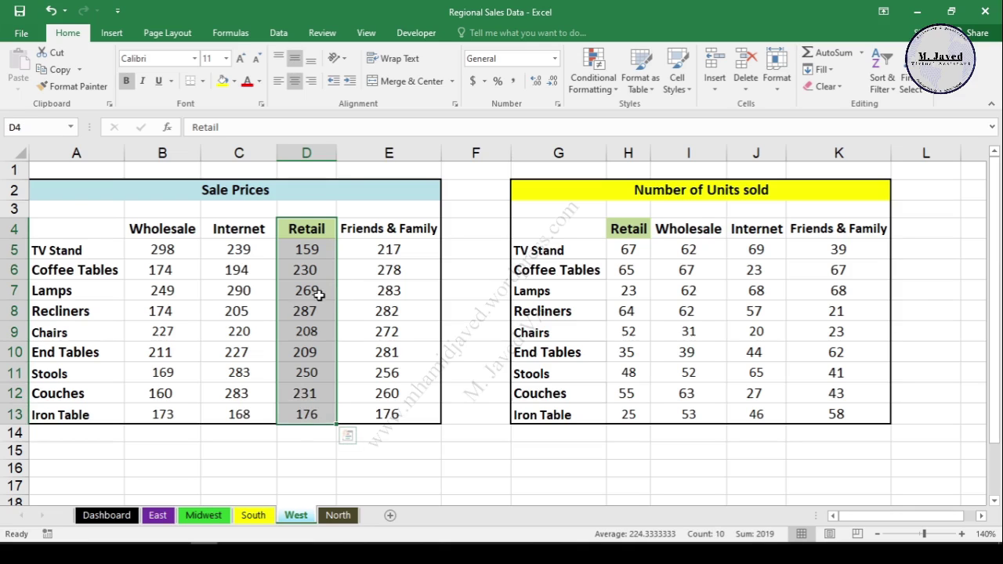
pyautogui.moveTo(334, 298); pyautogui.dragTo(141, 288)
pyautogui.click(264, 310)
pyautogui.moveTo(154, 229); pyautogui.dragTo(160, 375)
pyautogui.click(236, 233)
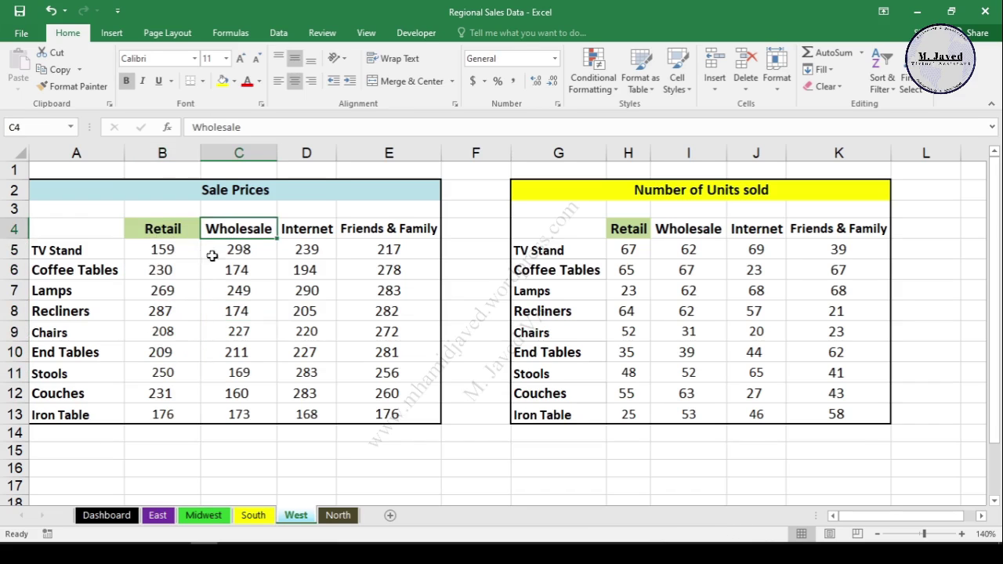
pyautogui.click(174, 244)
pyautogui.moveTo(172, 233); pyautogui.dragTo(171, 311)
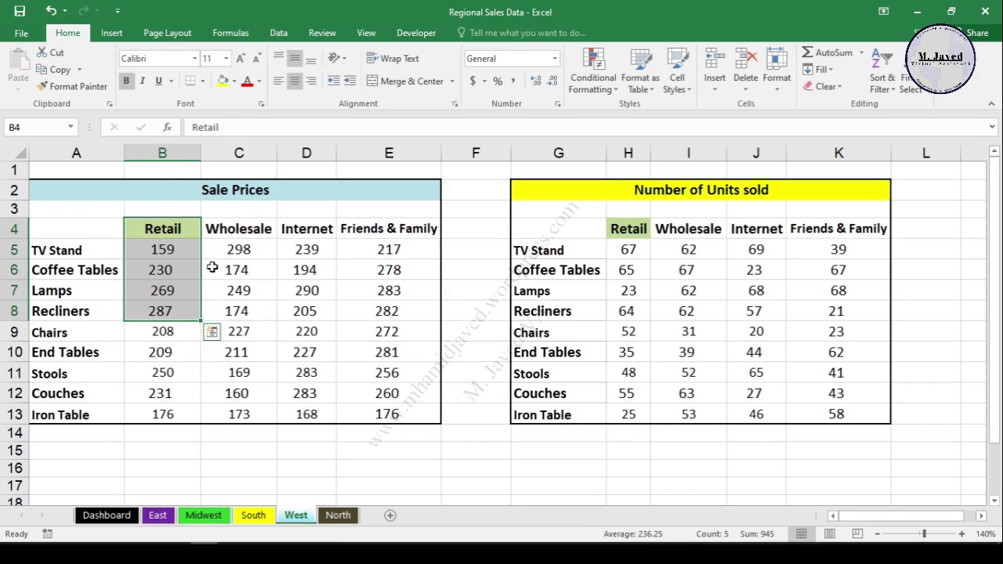
pyautogui.click(299, 347)
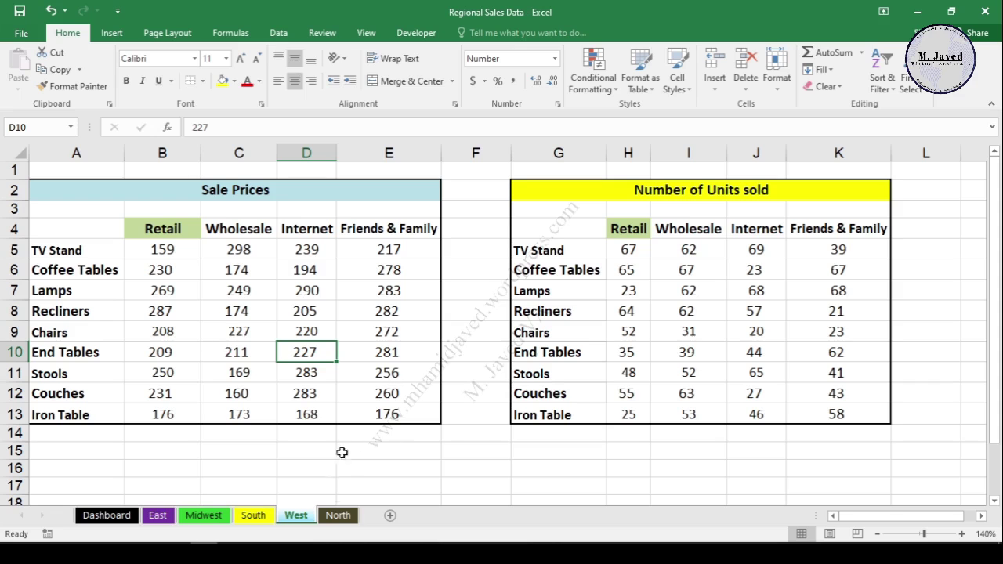
# Step: Look over the North sheet and examine the Total Sales and Total Number of Units tables and charts on the Dashboard sheet
pyautogui.click(338, 515)
pyautogui.click(524, 370)
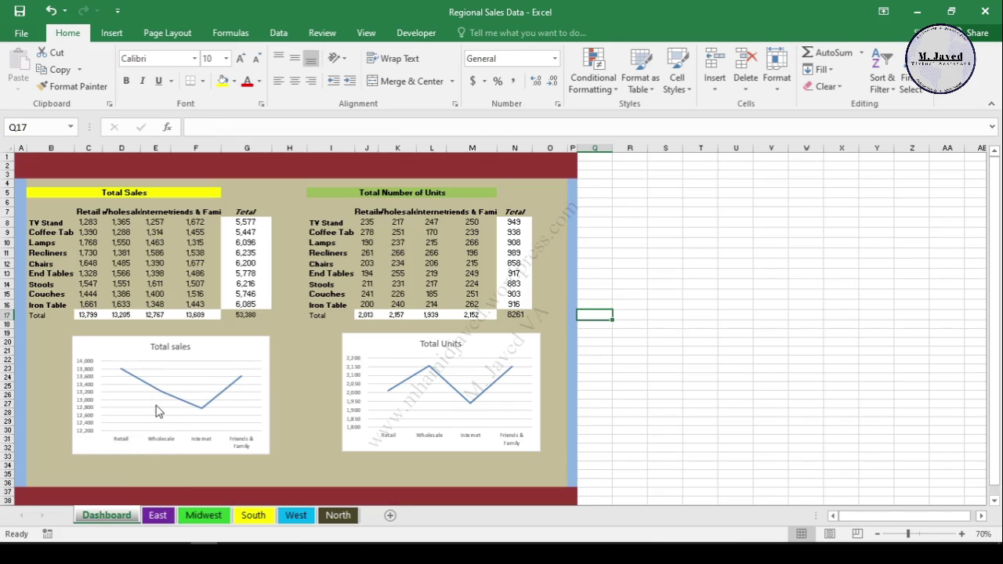
pyautogui.click(568, 378)
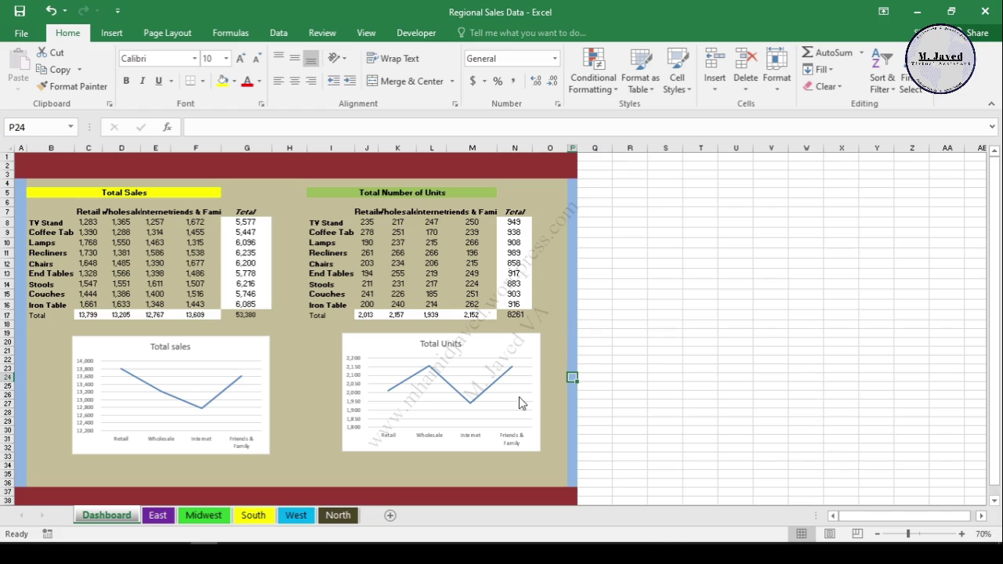
pyautogui.click(554, 405)
pyautogui.click(565, 287)
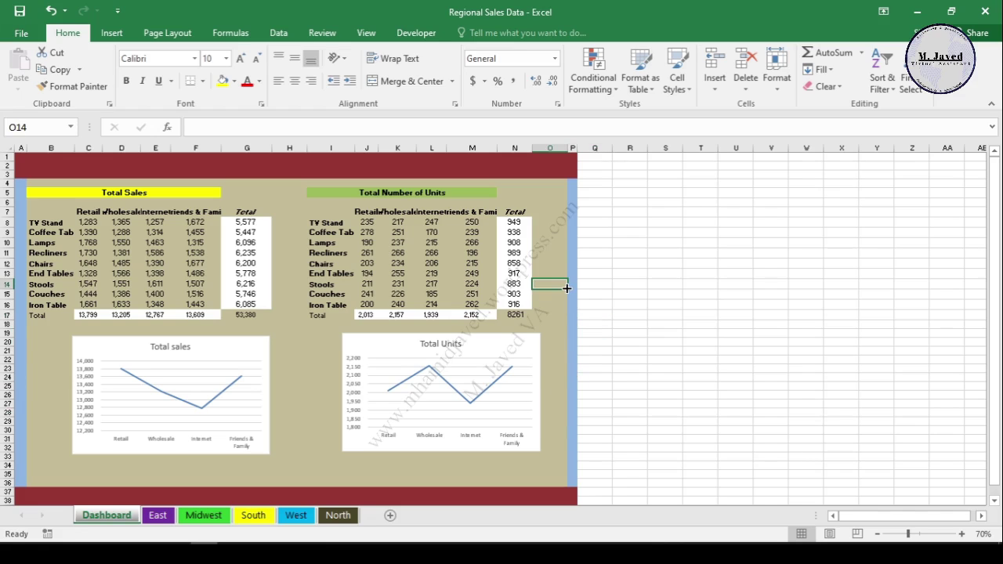
pyautogui.click(566, 384)
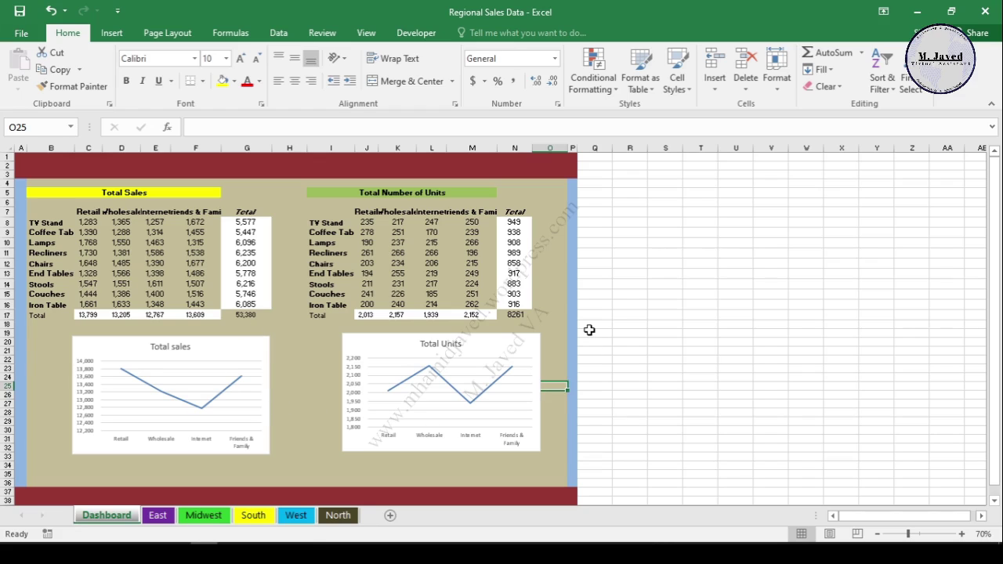